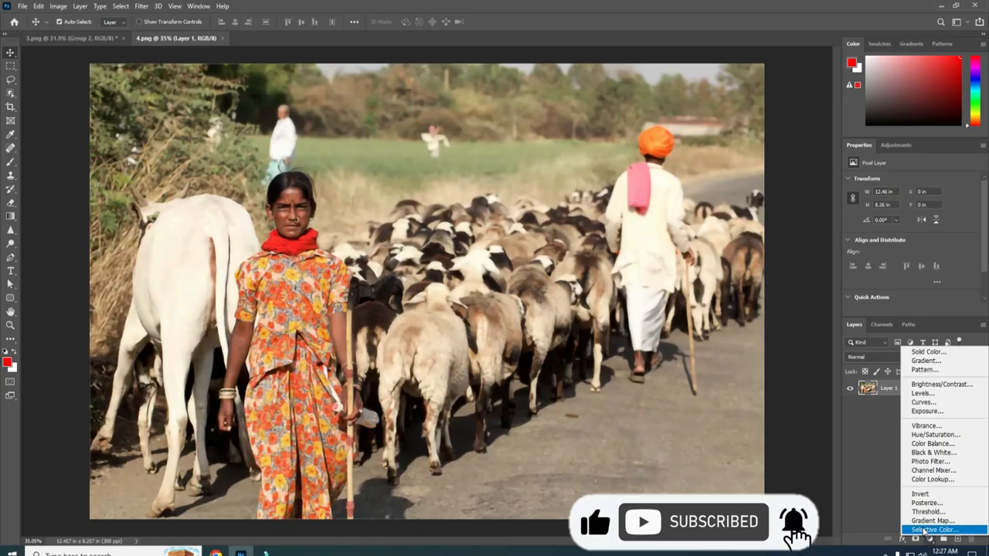
left_click(61, 9)
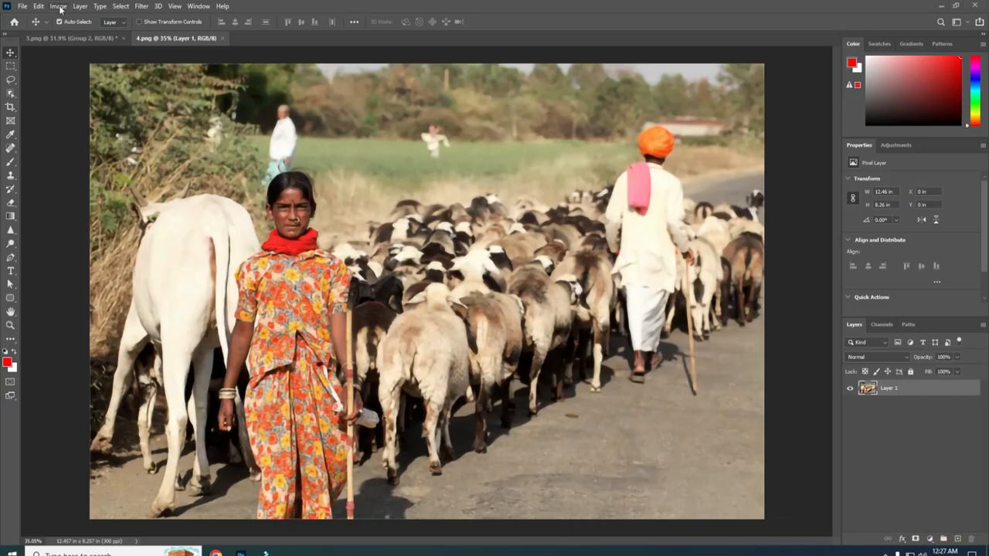
left_click(59, 6)
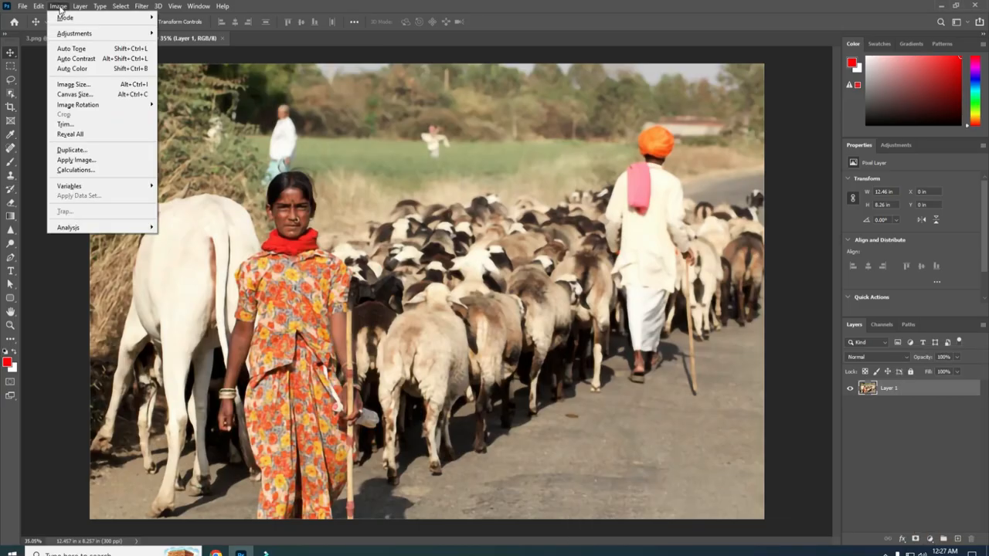
mouse_move(80, 34)
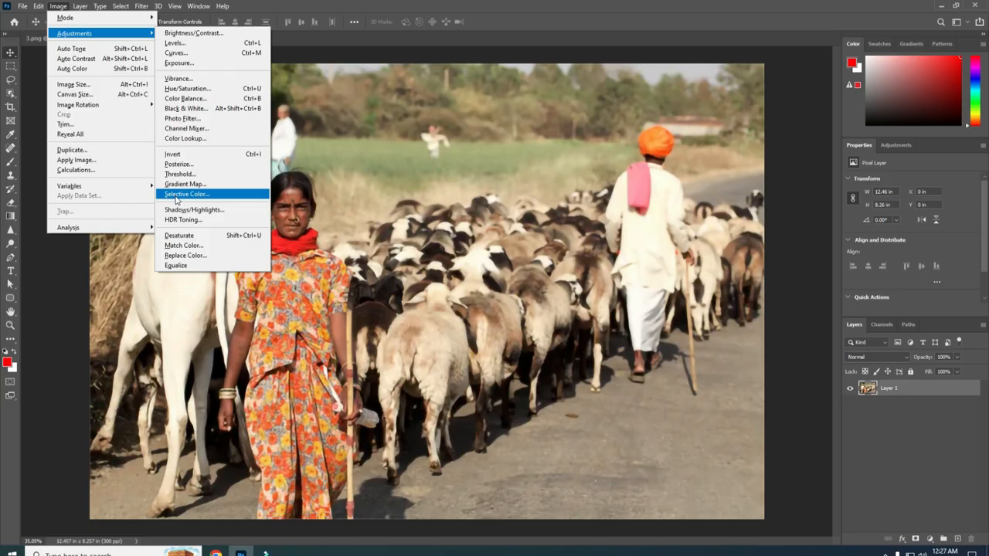
left_click(395, 168)
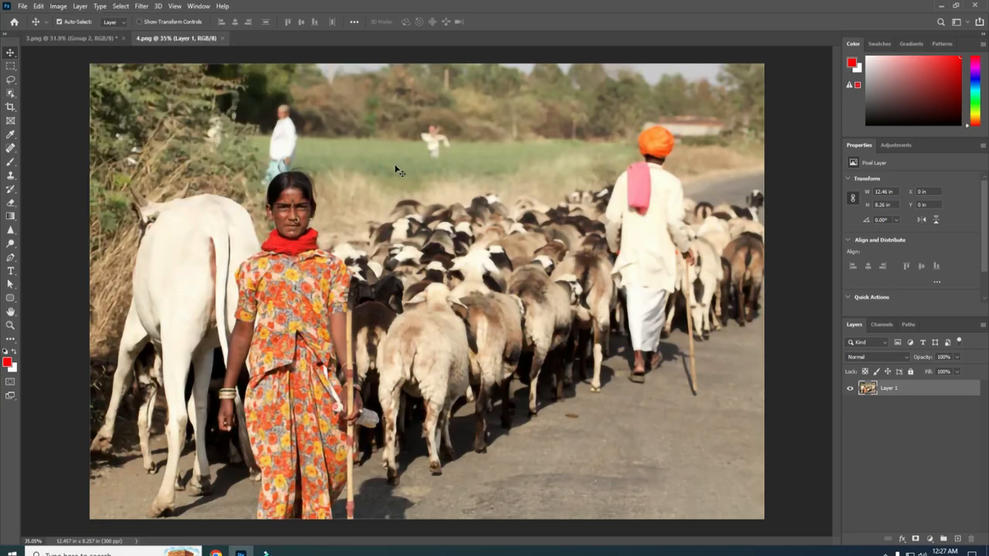
Add a Selective Color adjustment layer above Layer 1 in 4.png, and float and enlarge its properties.
left_click(931, 540)
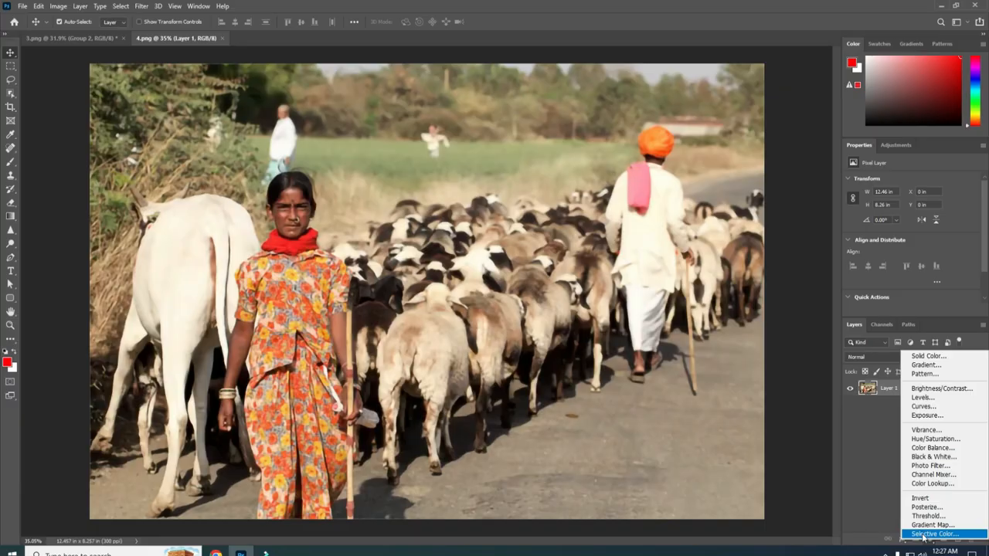
left_click(923, 533)
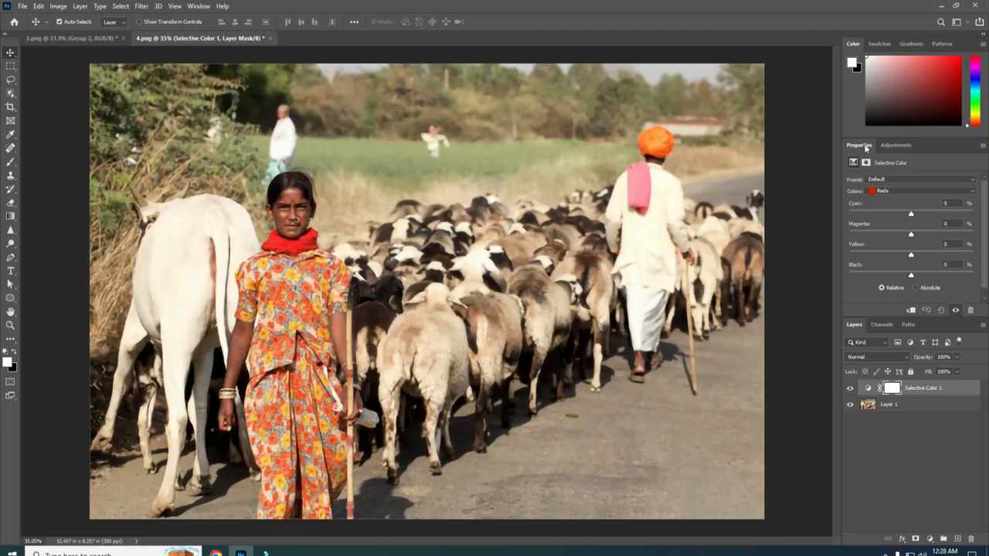
left_click_drag(865, 148, 791, 197)
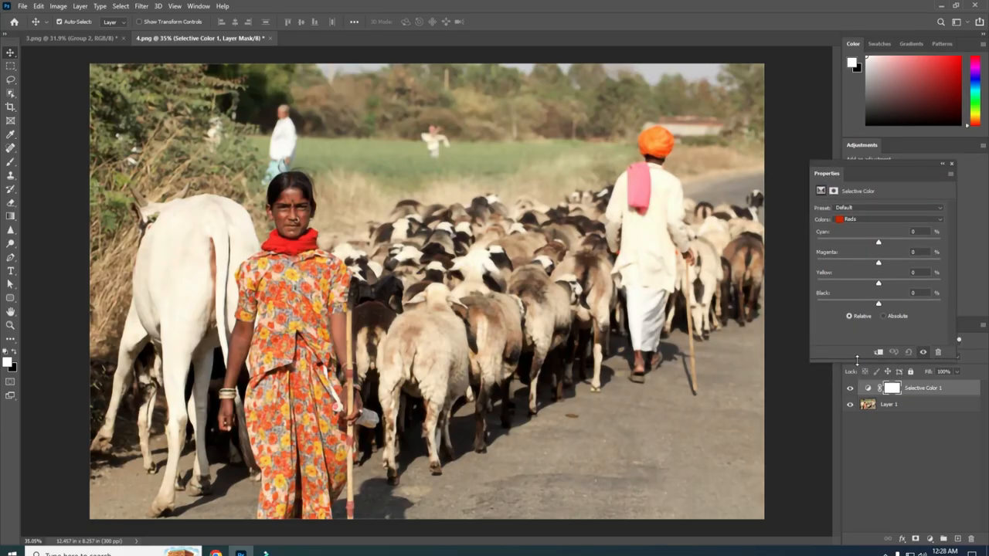
left_click_drag(810, 362, 800, 430)
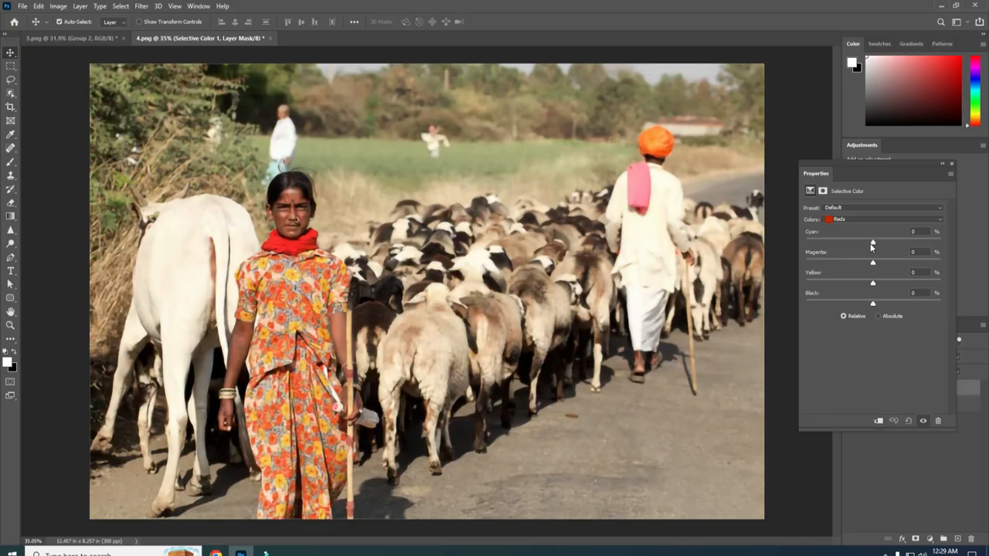
Lower Cyan for the Reds to -89% and move the floating properties clear of the layer list.
left_click_drag(872, 242, 916, 239)
left_click_drag(908, 242, 818, 243)
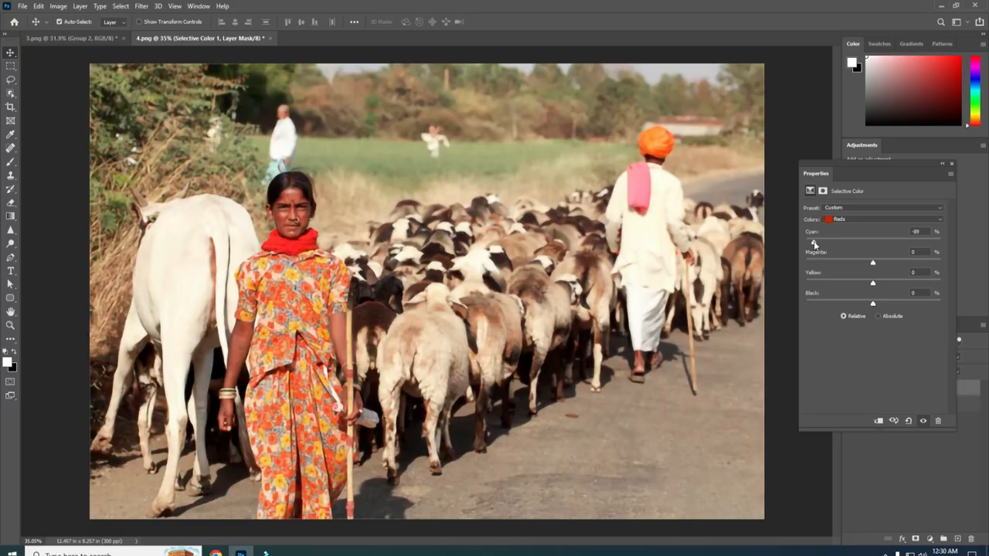
left_click_drag(904, 173, 815, 47)
Show Group 2 with the complementary color chart in 3.png for reference, and return to 4.png.
key("ctrl+Tab")
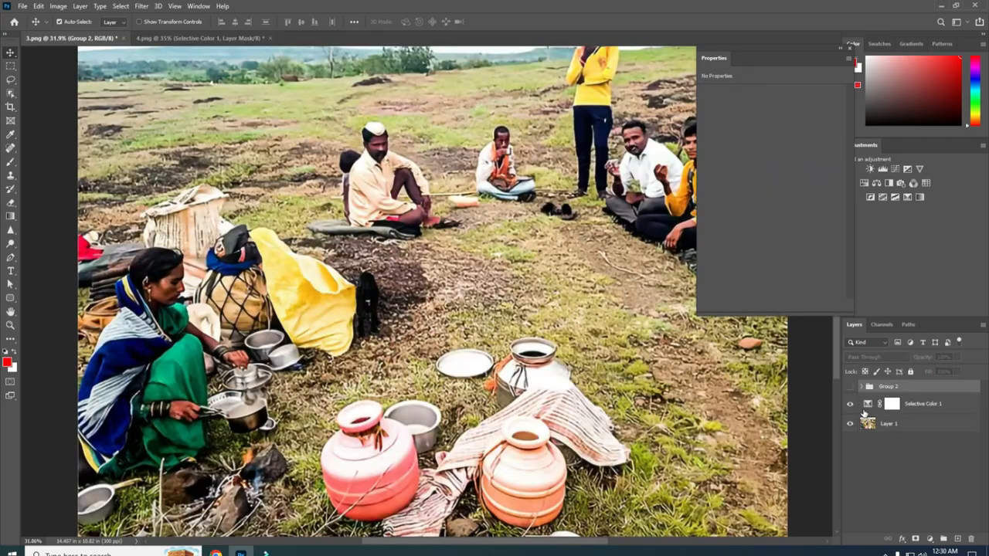
left_click(848, 388)
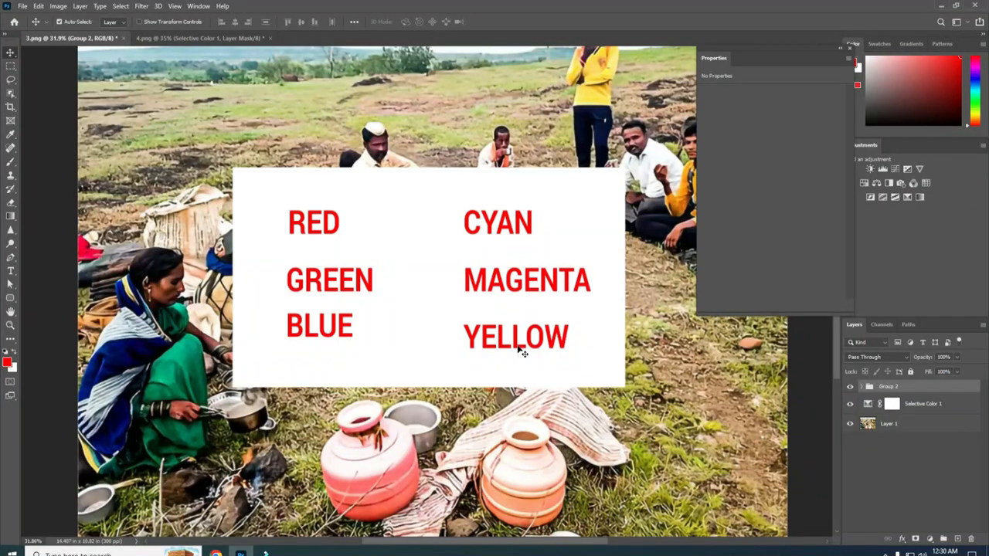
left_click(209, 40)
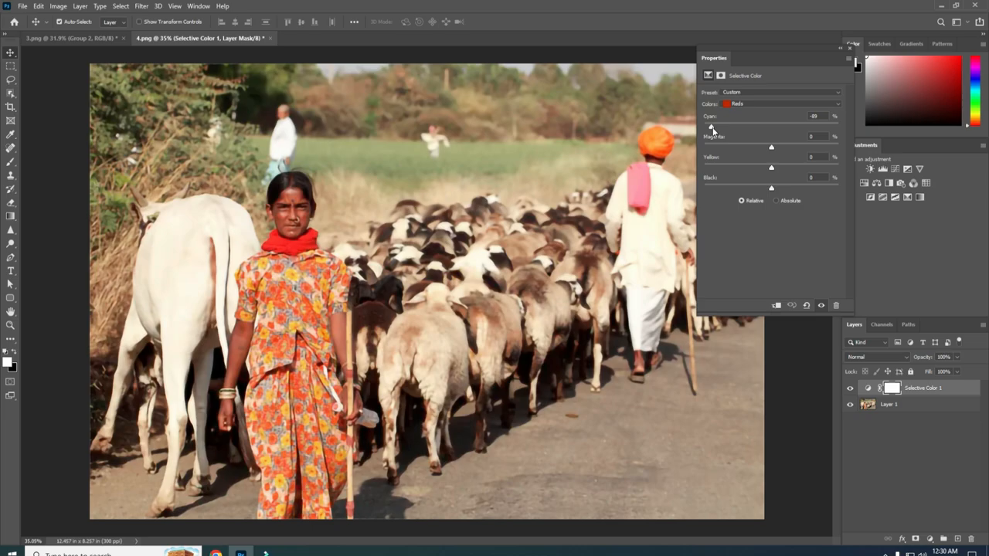
Fine-tune Cyan for the Reds, lowering it to -98% and easing it slightly back up.
left_click_drag(712, 131, 705, 128)
left_click(839, 107)
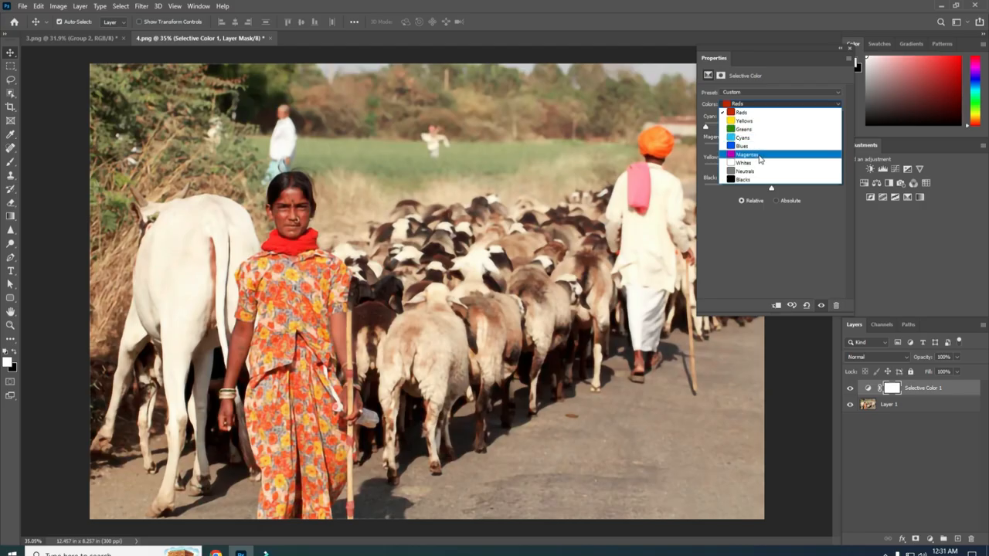
left_click(684, 125)
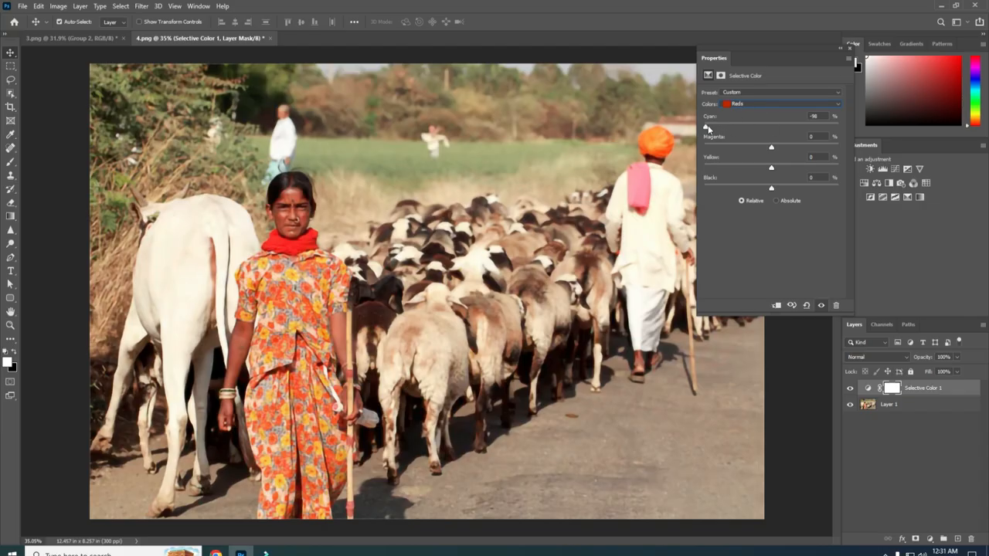
left_click_drag(706, 127, 715, 130)
Raise Yellow strongly for the Yellows and lower Magenta strongly for the Greens in the Selective Color adjustment.
left_click(775, 104)
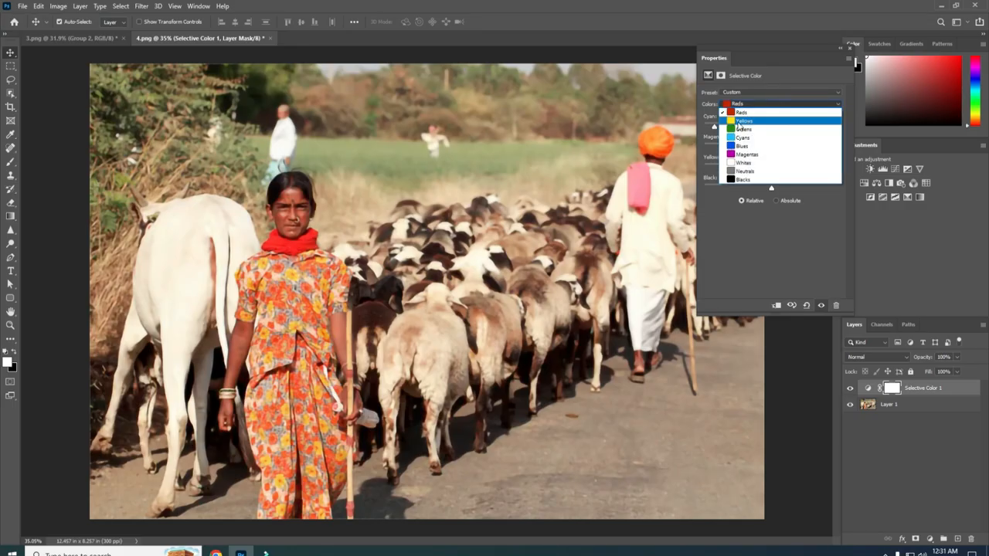
left_click(739, 122)
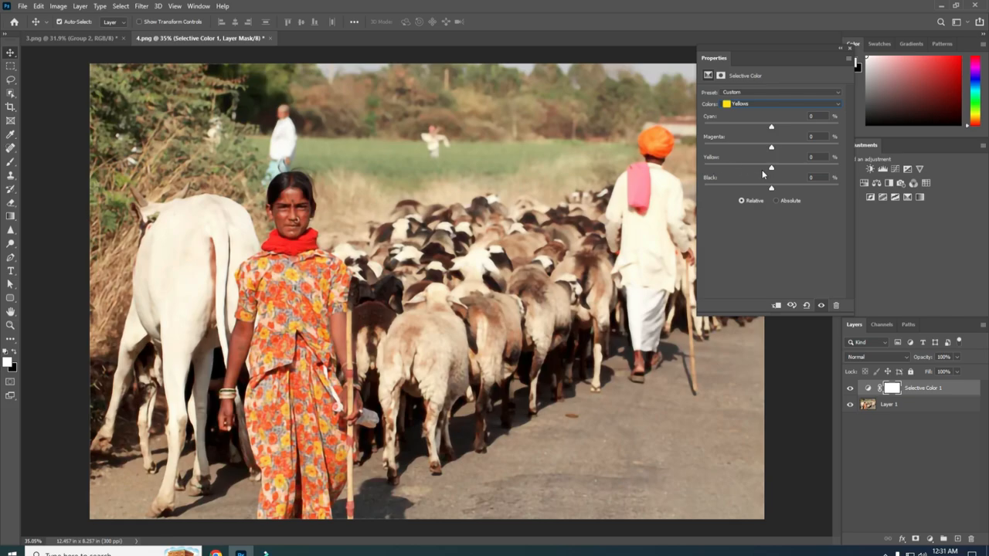
left_click_drag(770, 168, 828, 169)
left_click(763, 103)
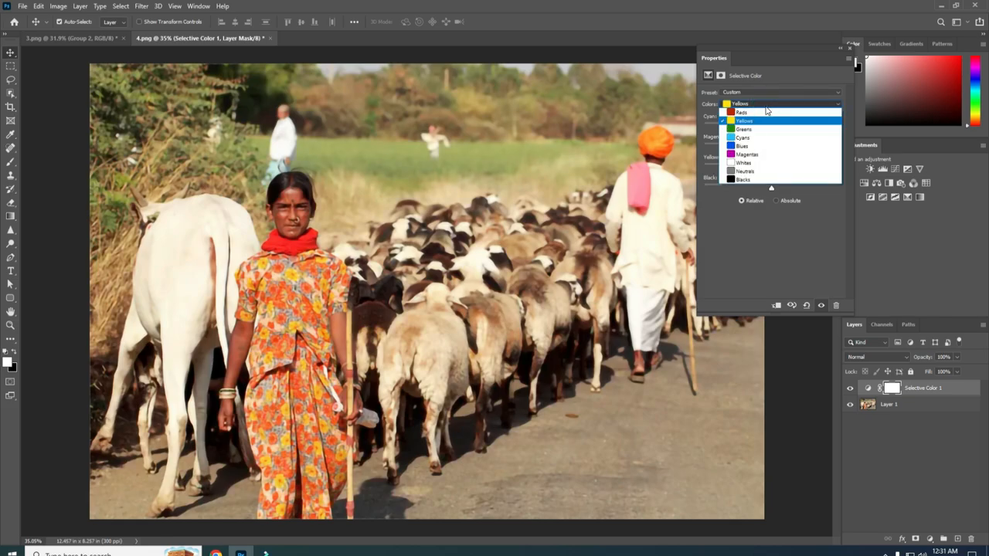
left_click(743, 129)
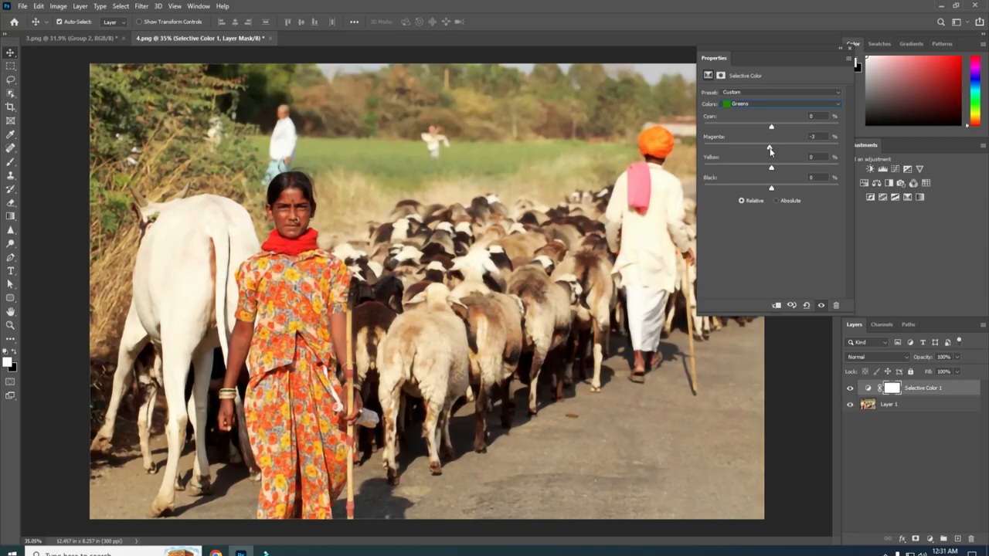
left_click_drag(771, 147, 714, 155)
Raise Cyan strongly for the Cyans and lower Yellow to -85% for the Blues in the Selective Color adjustment.
left_click(763, 105)
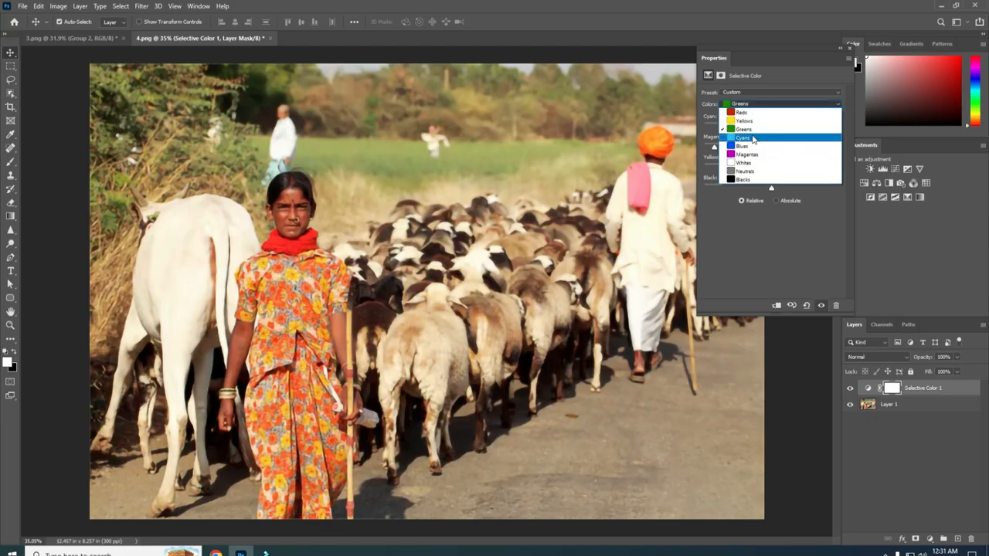
left_click(753, 139)
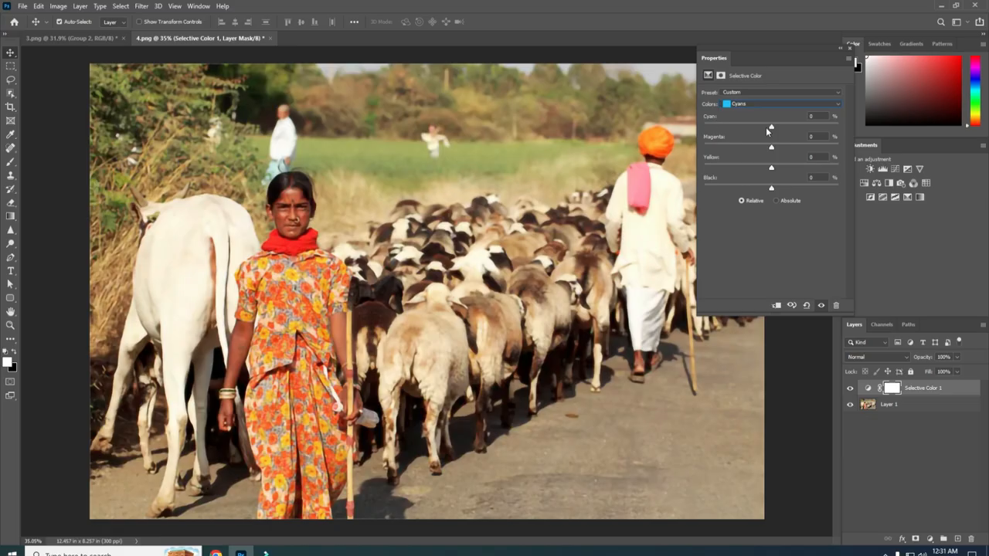
left_click_drag(771, 126, 828, 132)
left_click(760, 105)
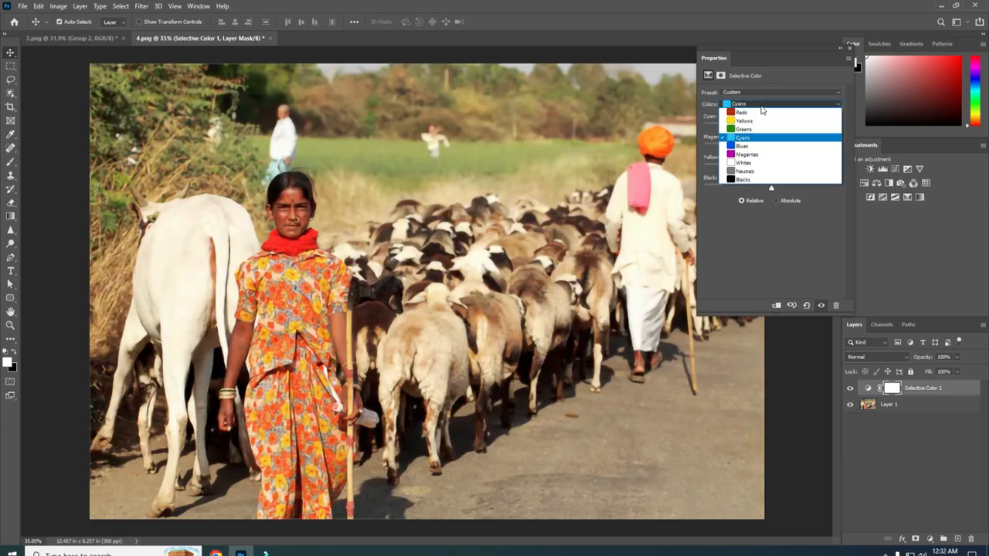
left_click(747, 145)
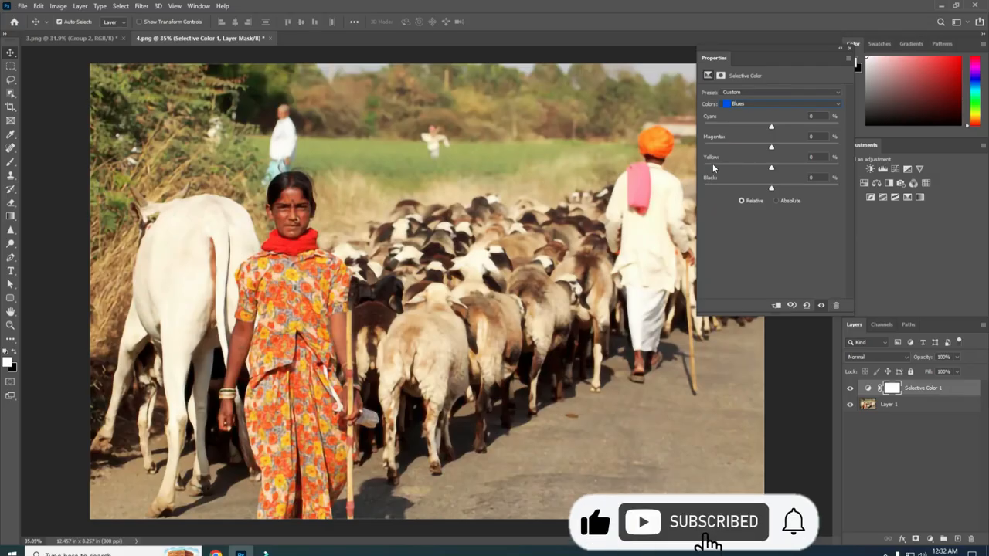
left_click_drag(772, 169, 714, 169)
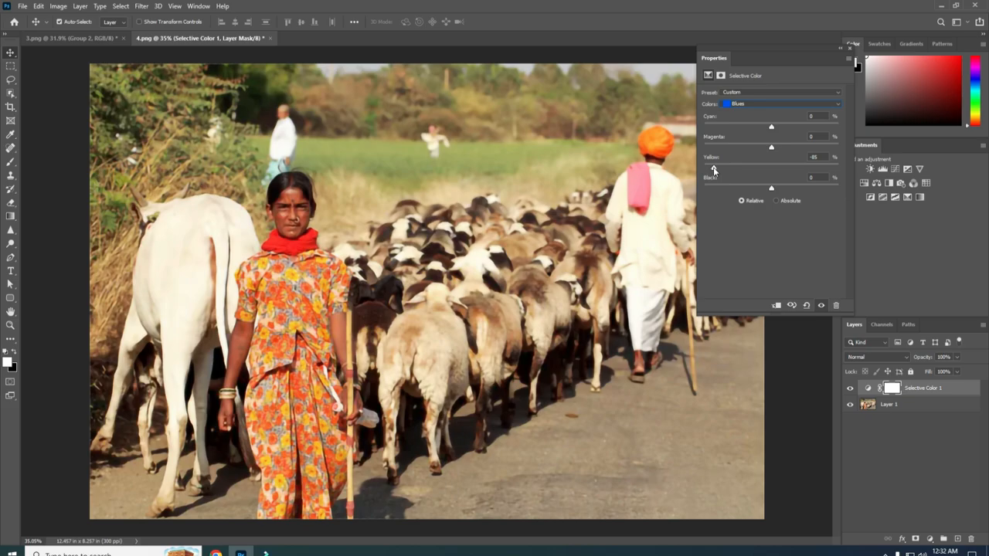
Set Magenta to +86% for the Magentas and switch the Selective Color method to Absolute.
left_click(753, 103)
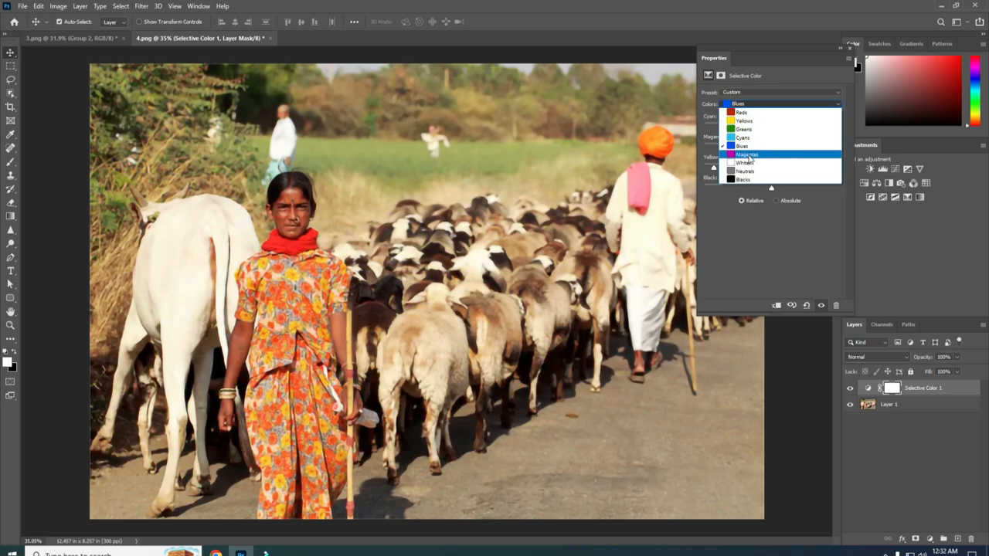
left_click(747, 158)
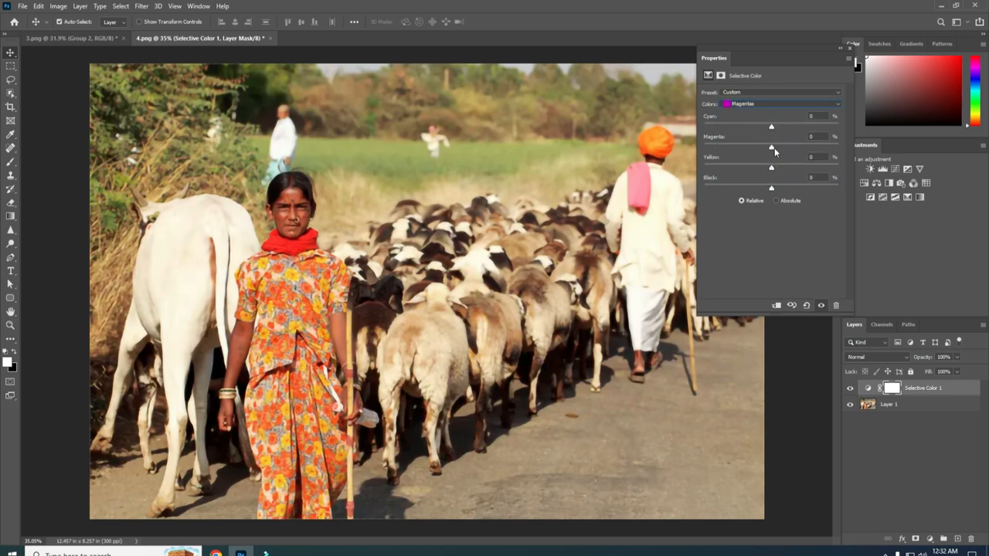
left_click_drag(772, 147, 829, 148)
left_click(776, 200)
Compare the photo with and without the Selective Color adjustment, docking its properties back beside Adjustments.
left_click(791, 305)
left_click(791, 306)
left_click_drag(841, 52, 942, 148)
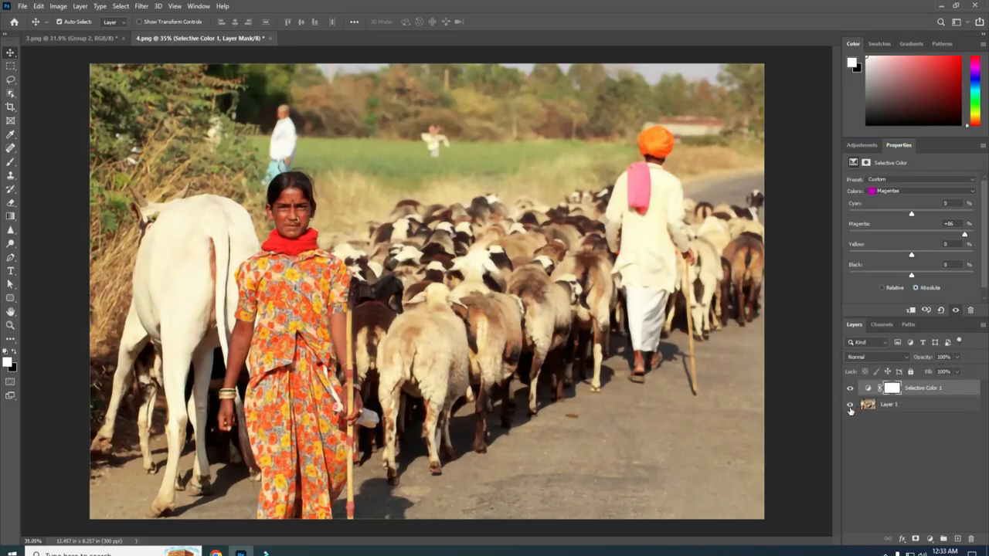
left_click(848, 407, "alt")
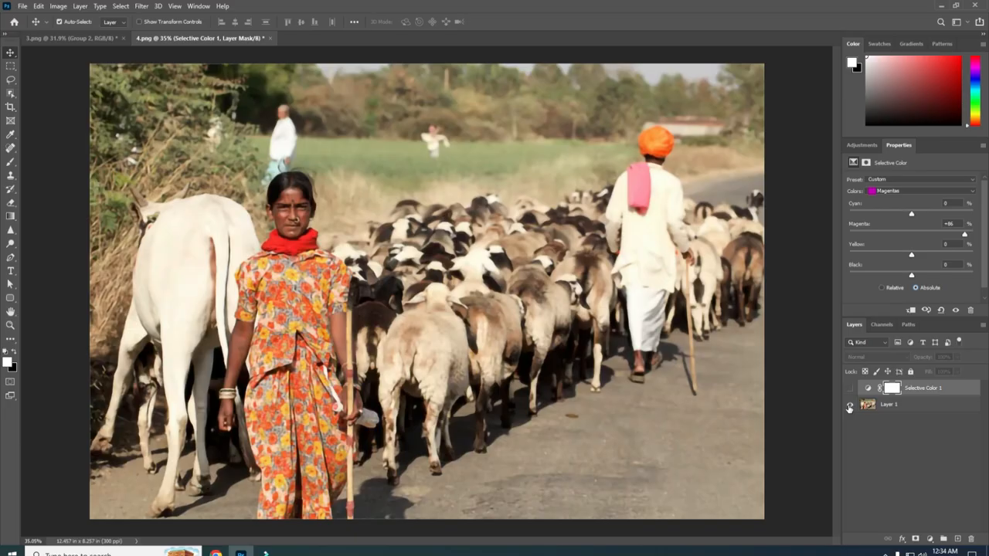
left_click(850, 391)
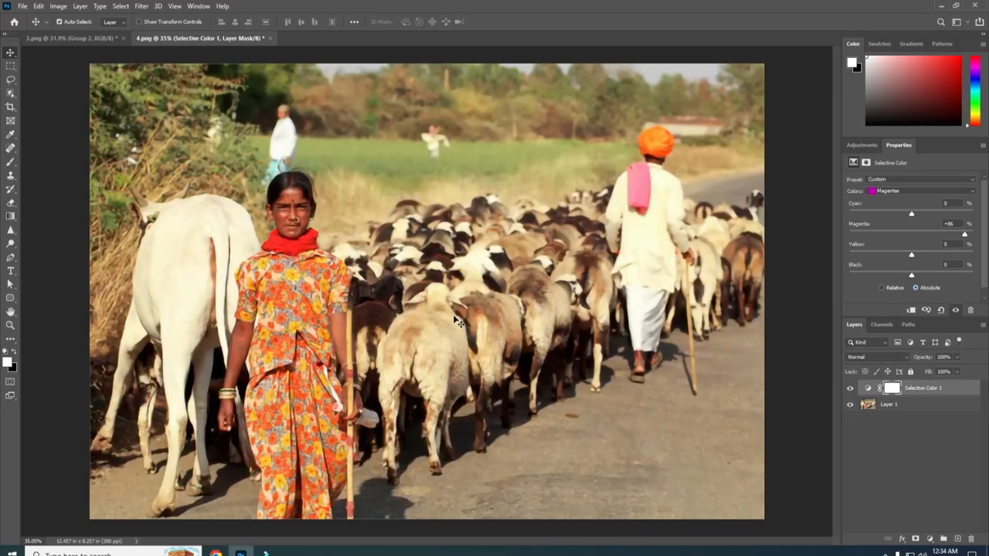
scroll(483, 351, "up", 2)
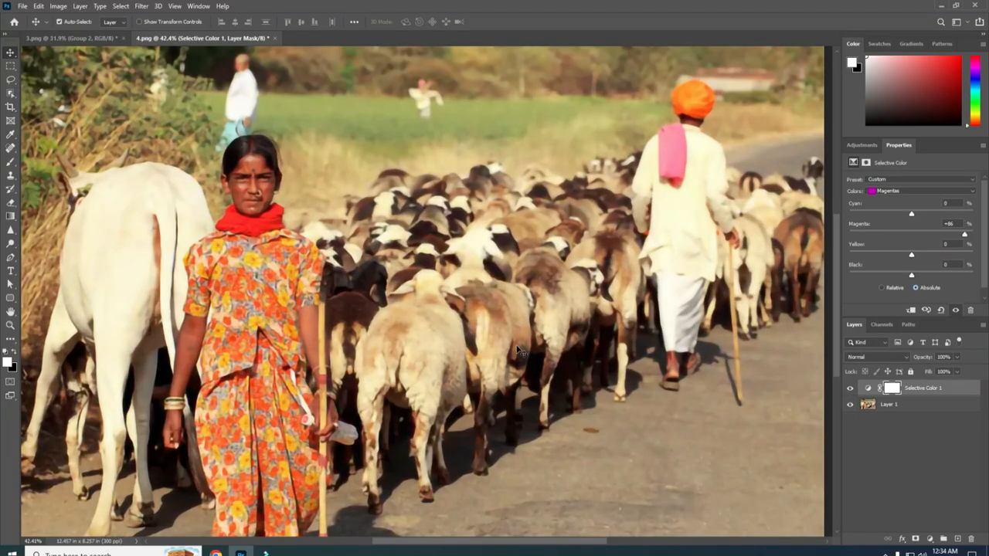
Switch to 3.png and delete Group 2 and the existing Selective Color 1 adjustment layer.
left_click(87, 37)
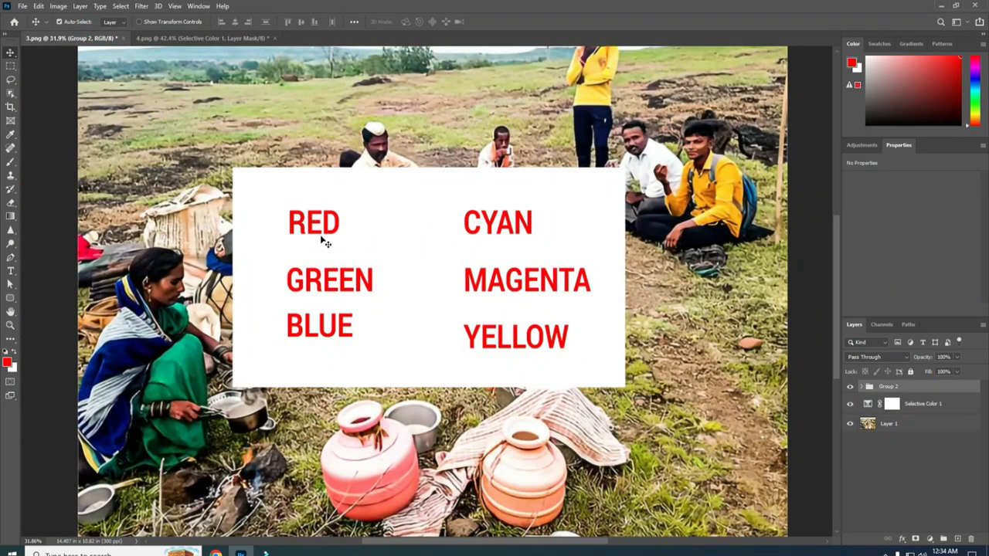
left_click(972, 539)
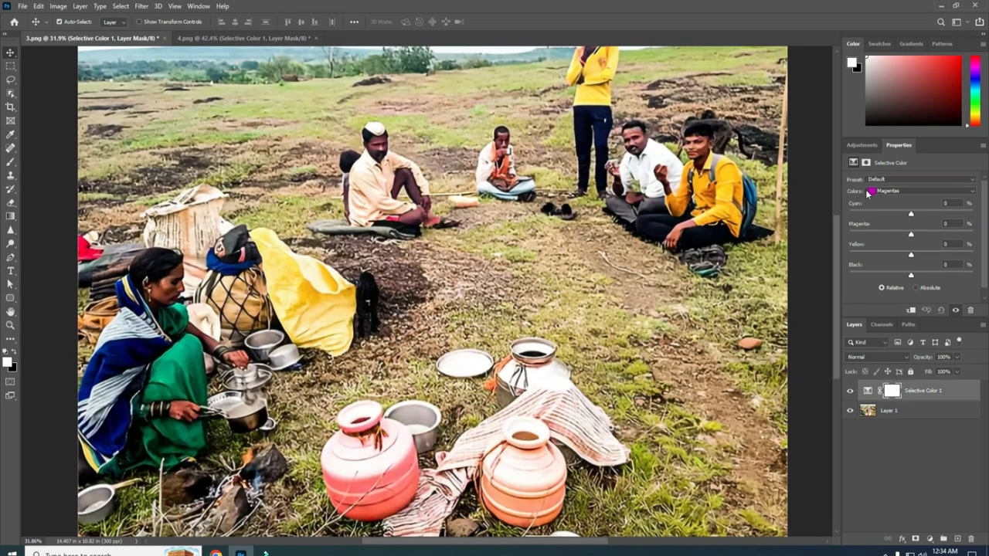
left_click_drag(892, 148, 750, 180)
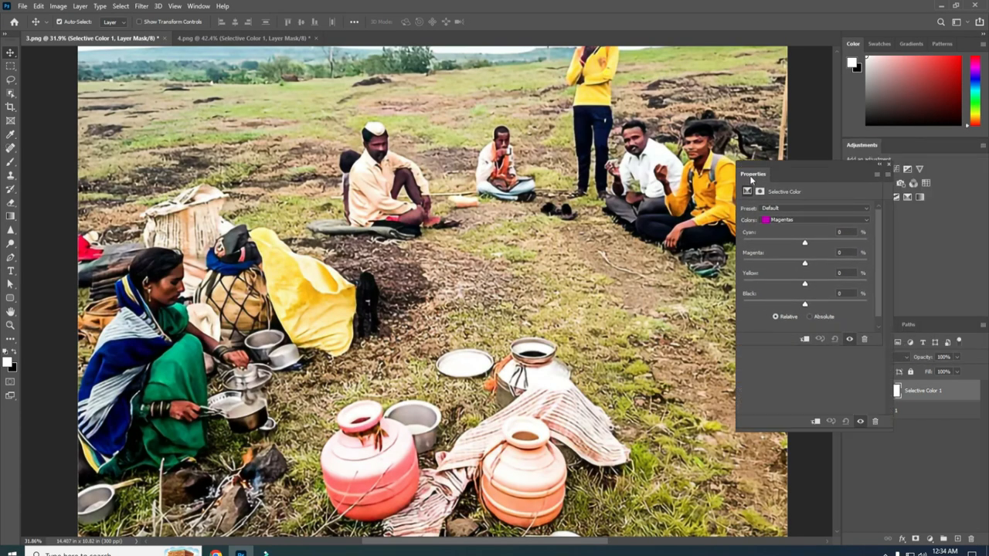
left_click(958, 393)
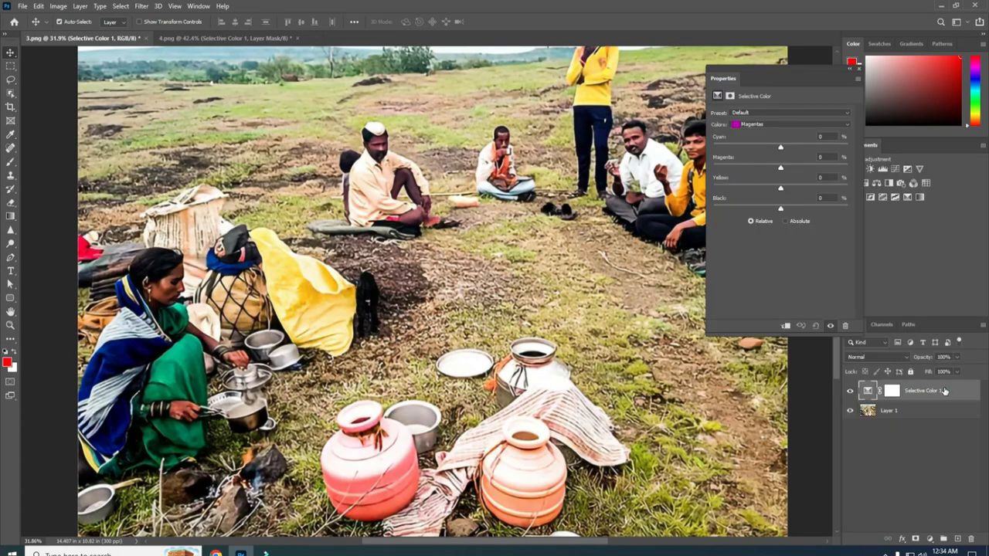
left_click_drag(949, 391, 971, 539)
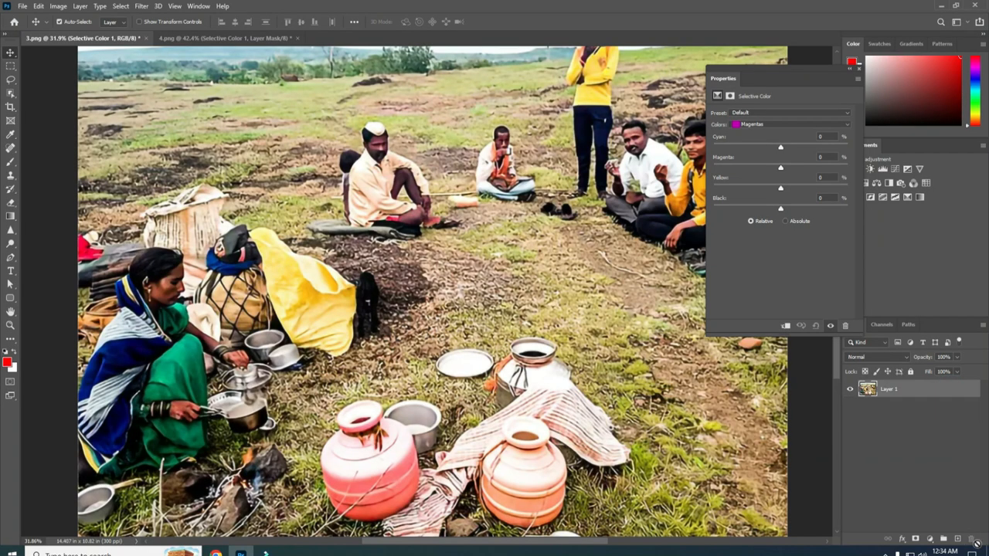
Add a Selective Color adjustment layer above Layer 1, using the Absolute method, and lower Cyan to -85% for the Reds.
left_click(930, 539)
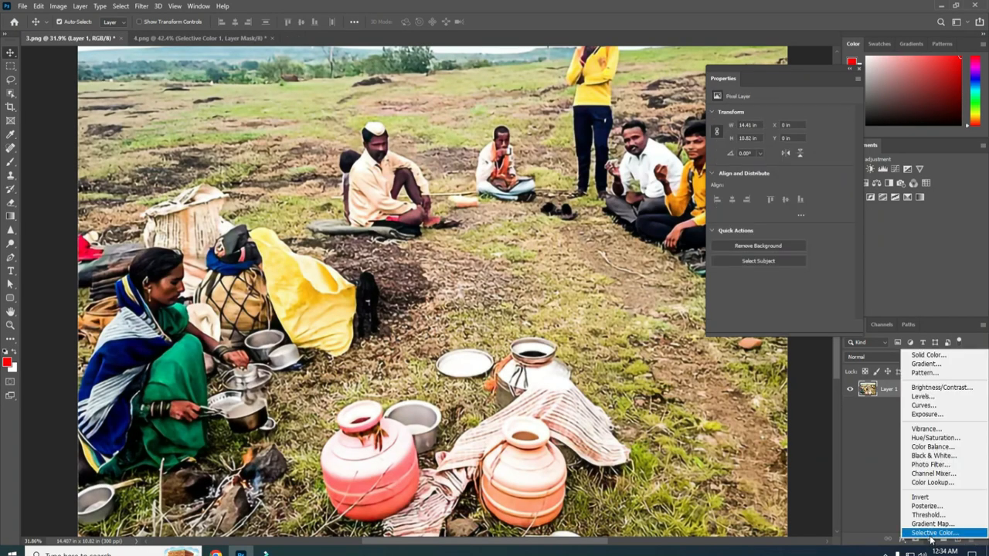
left_click(933, 533)
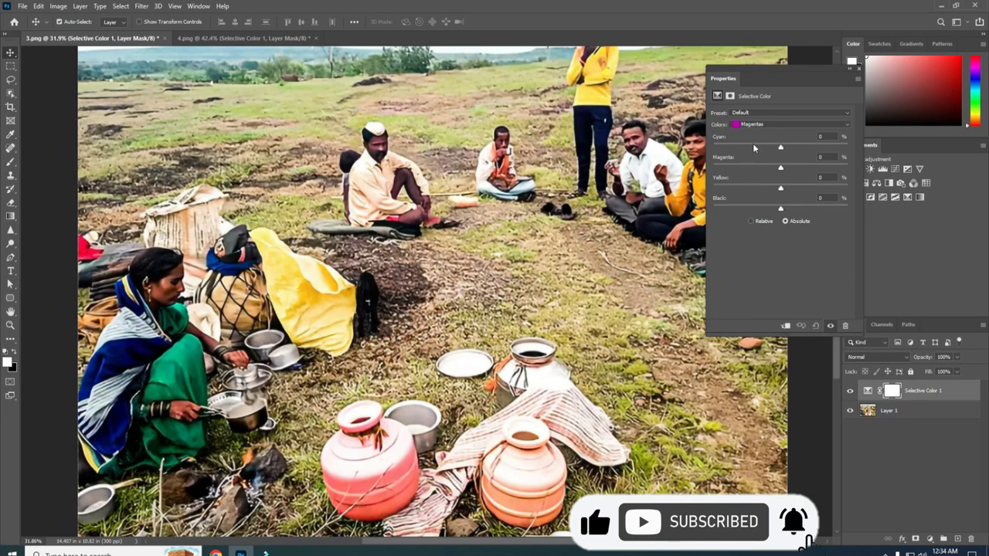
left_click(753, 125)
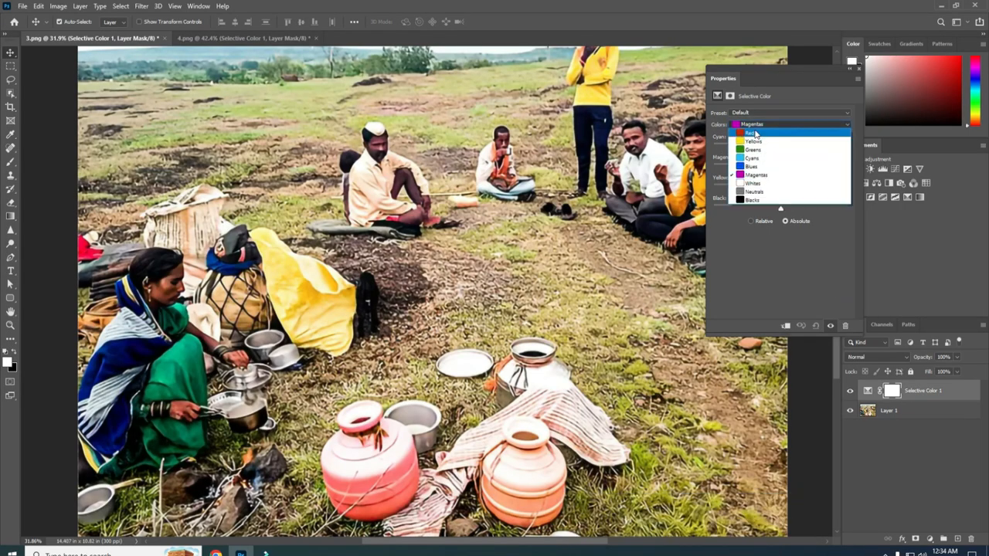
left_click(737, 126)
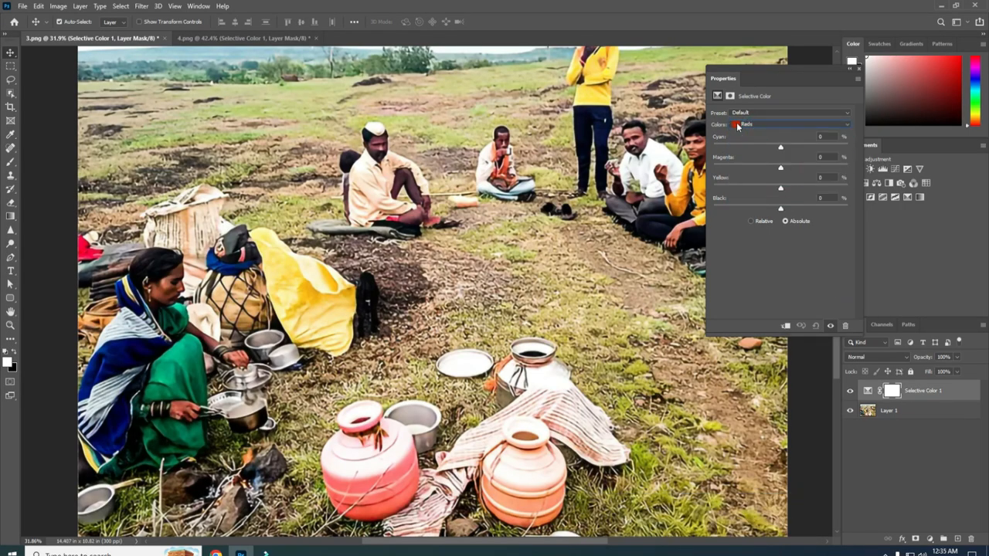
left_click(780, 148)
left_click_drag(780, 148, 723, 152)
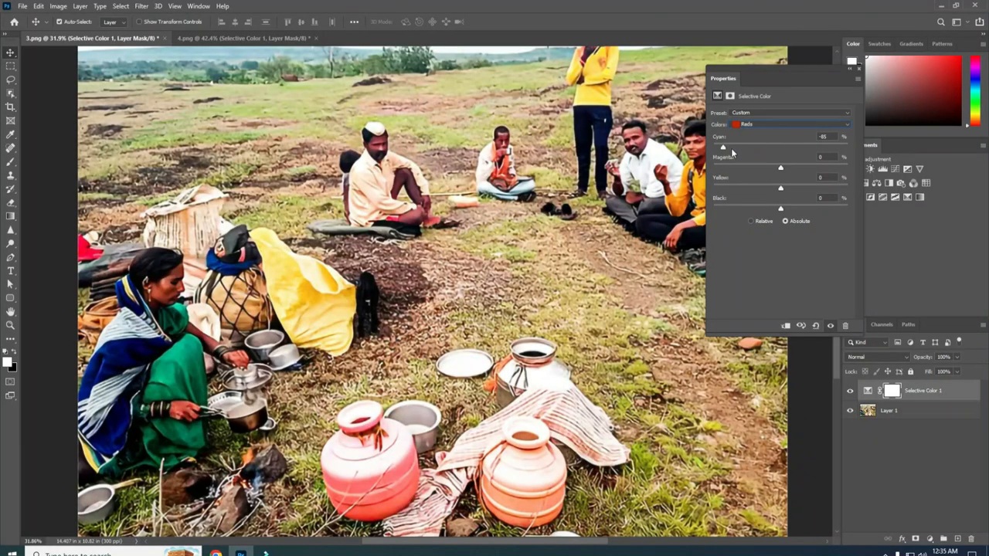
Set Yellow to +80% for the Yellows and Magenta to -87% for the Greens in the Selective Color adjustment.
left_click(757, 125)
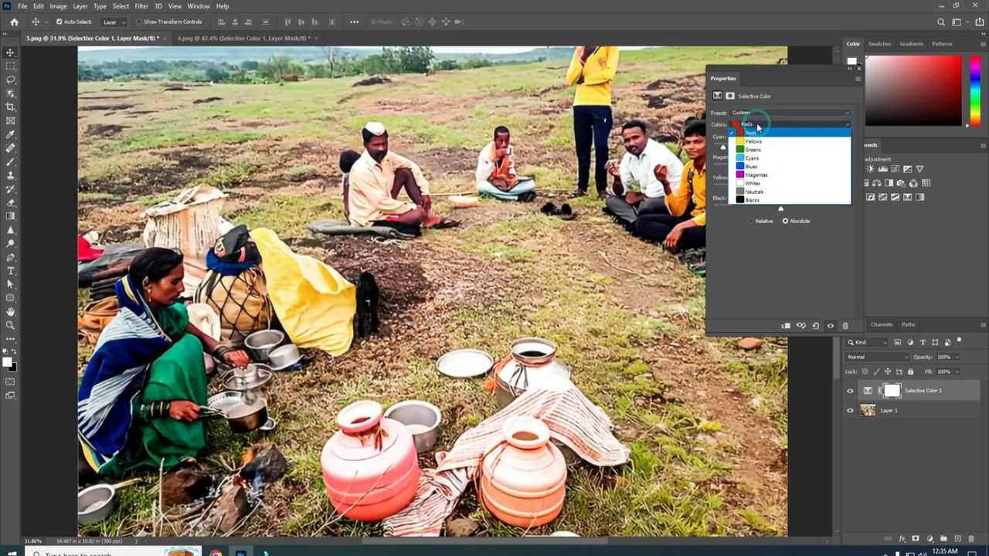
left_click(757, 138)
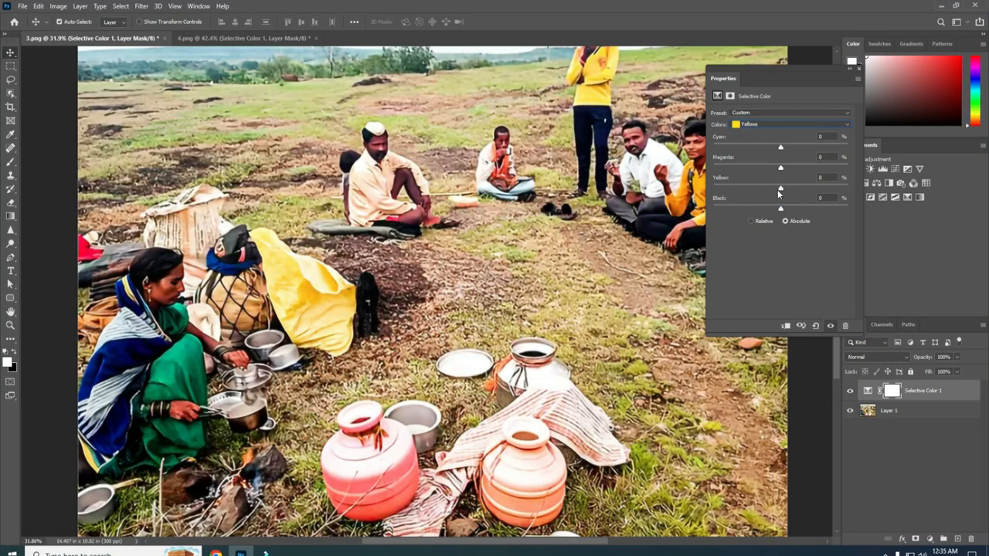
left_click_drag(780, 187, 804, 190)
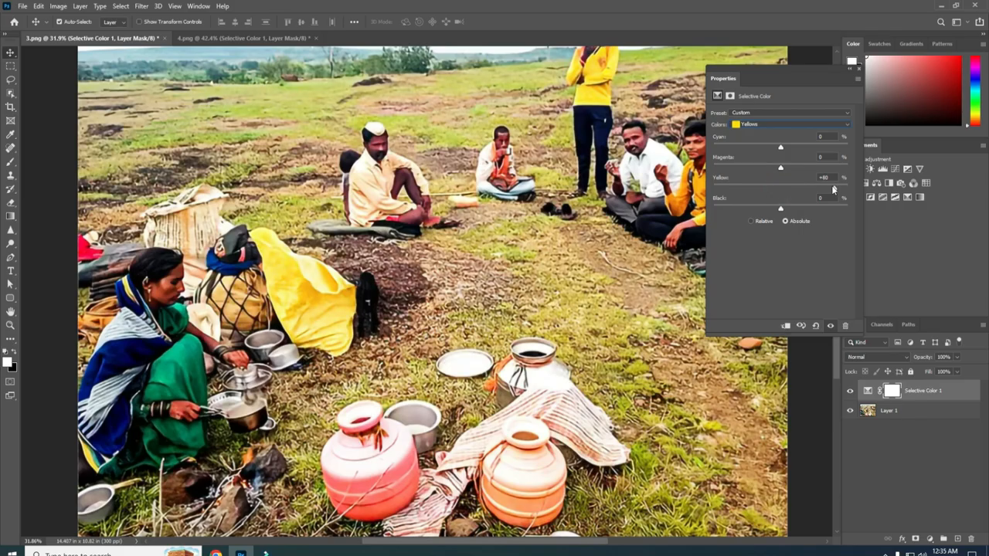
left_click(757, 125)
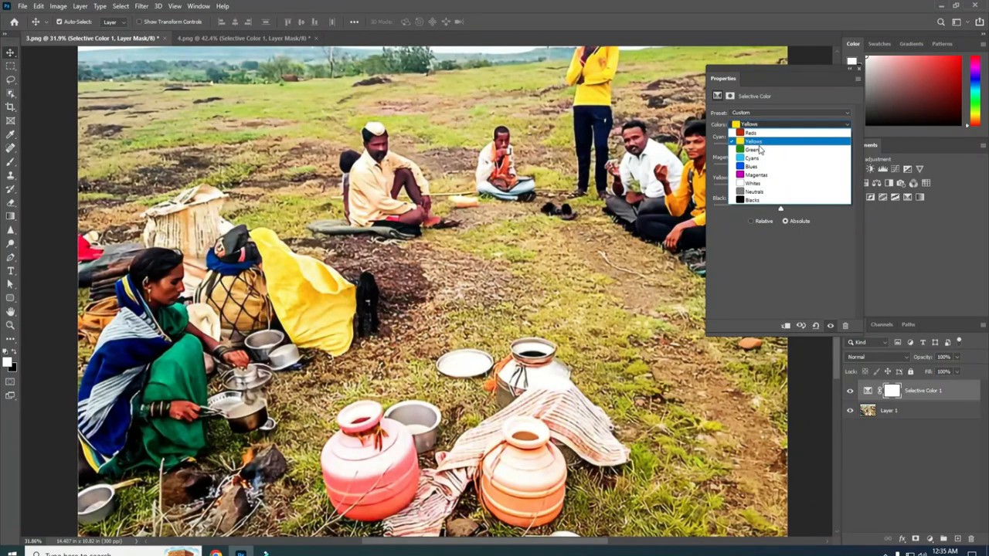
left_click(753, 150)
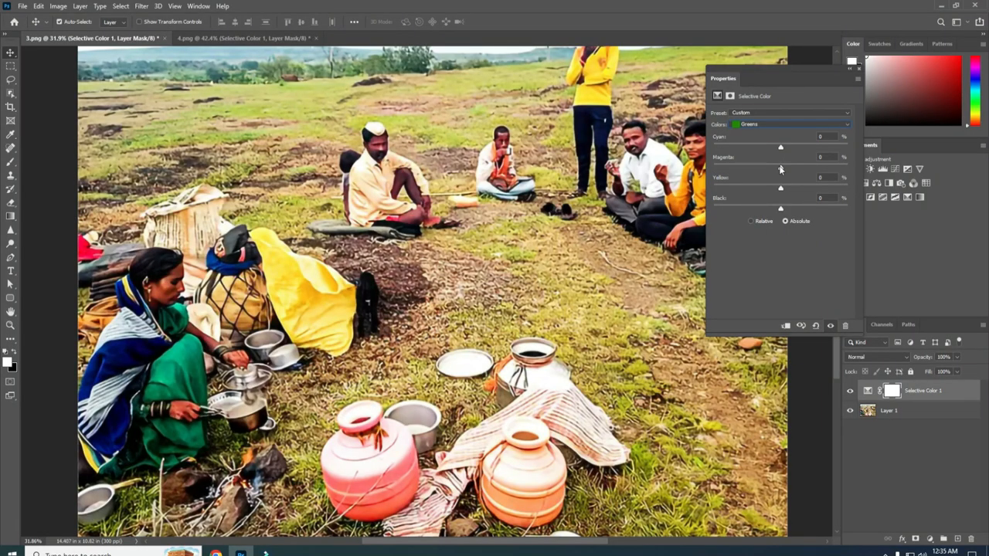
left_click_drag(780, 169, 721, 170)
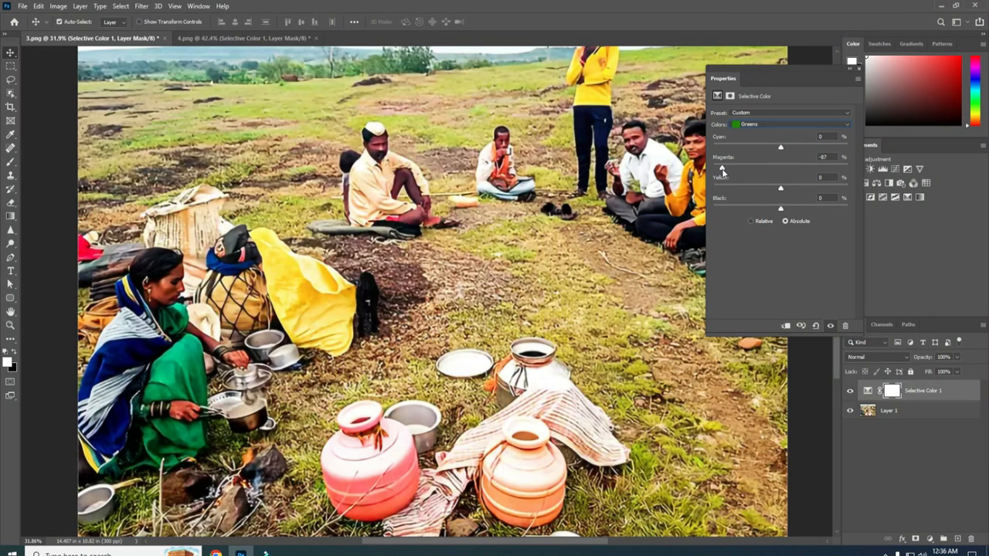
Raise Cyan to +82% for the Cyans and lower Yellow to about -85% for the Blues in the Selective Color adjustment.
left_click(753, 125)
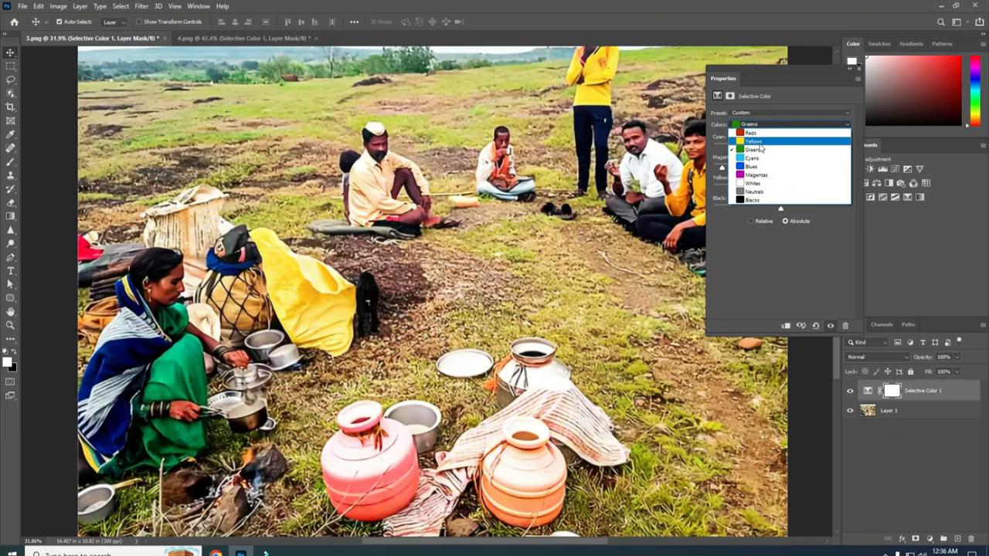
left_click(759, 159)
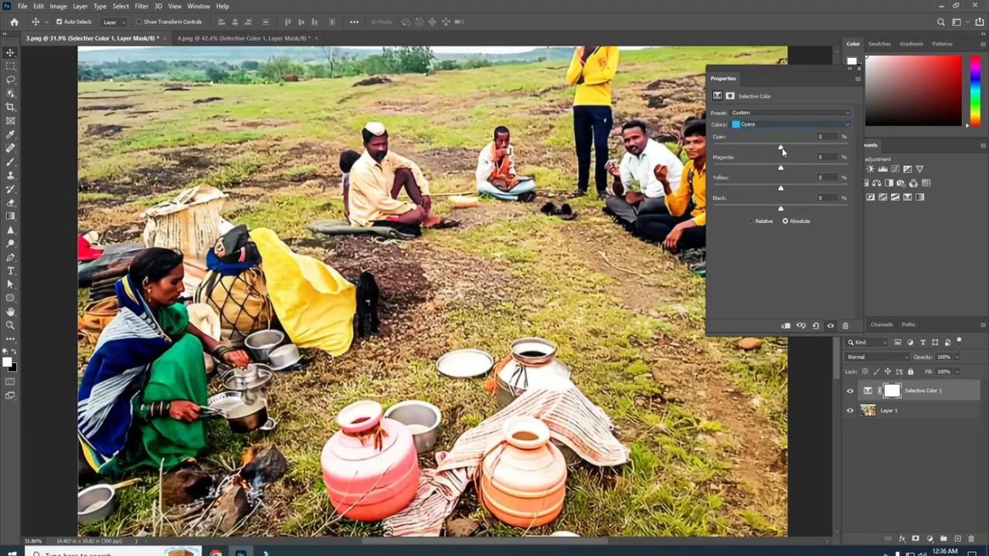
left_click_drag(780, 148, 836, 147)
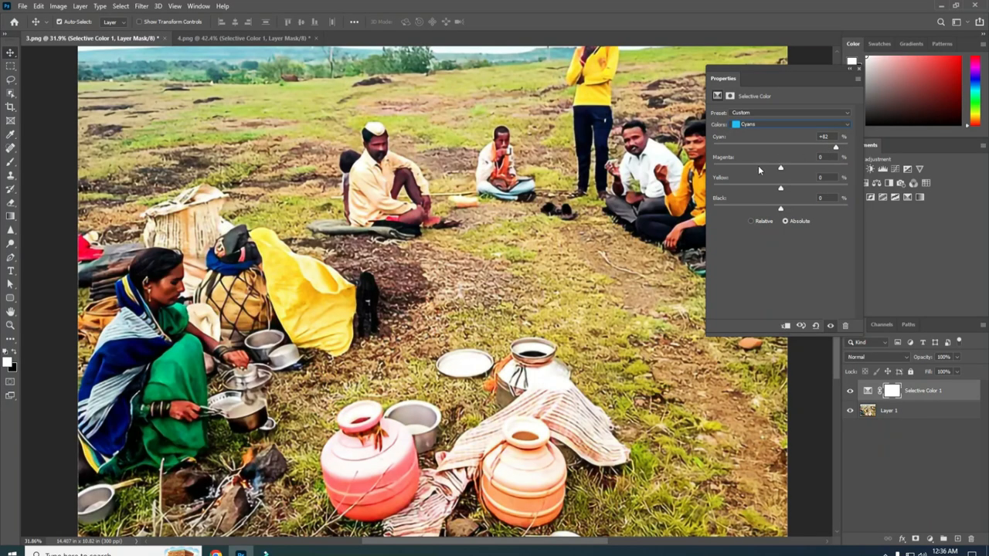
left_click(753, 124)
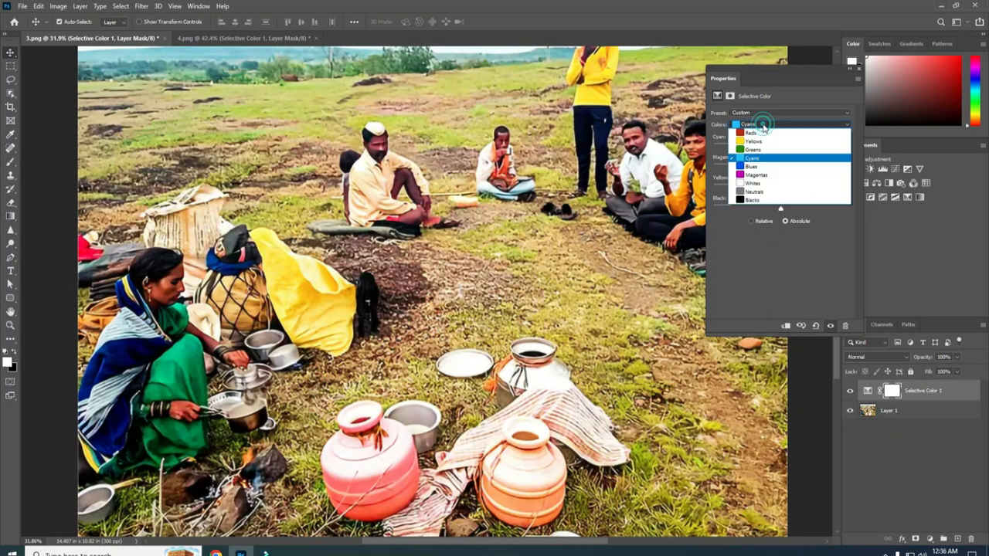
left_click(751, 170)
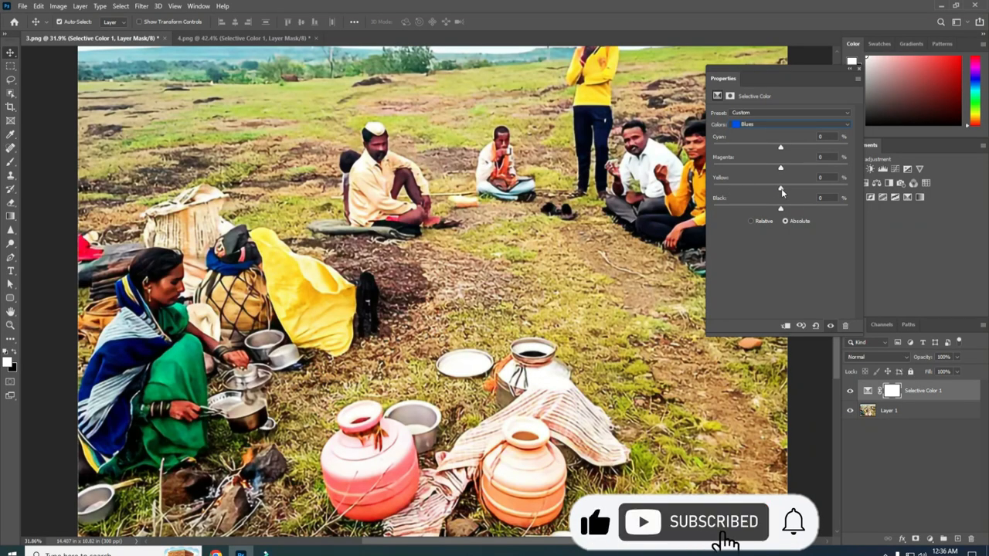
left_click_drag(781, 190, 761, 190)
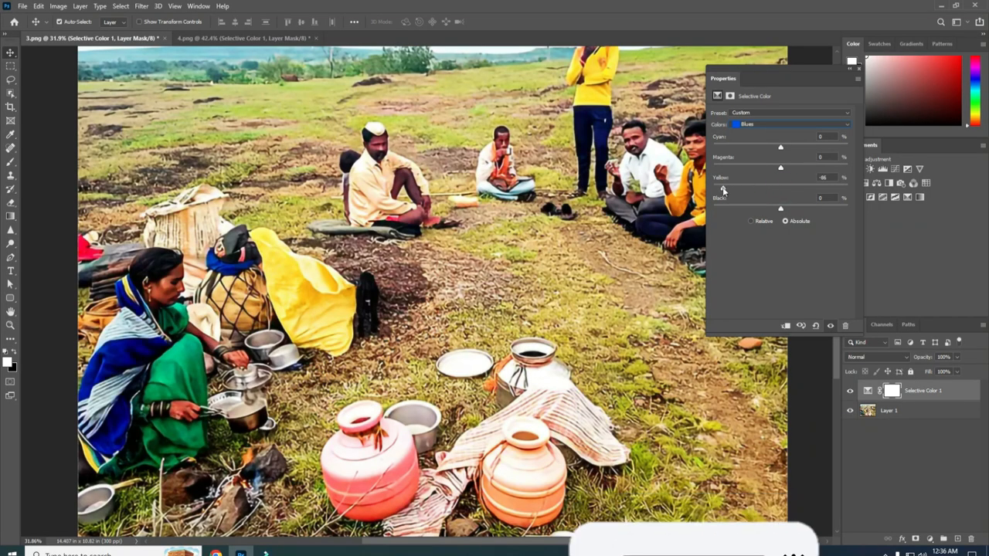
Set Magenta to +83% for the Magentas in the Selective Color adjustment, keeping the Absolute method.
left_click(760, 125)
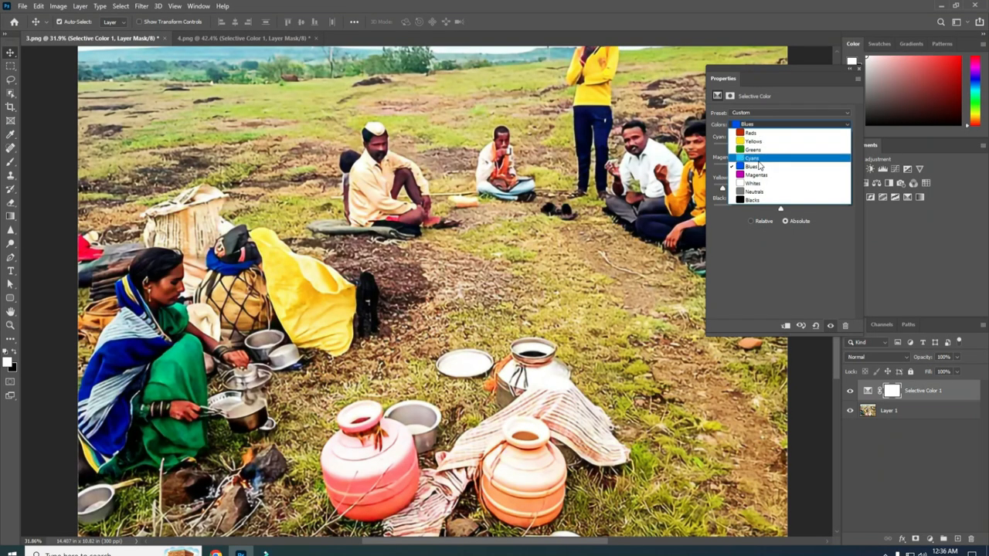
left_click(759, 176)
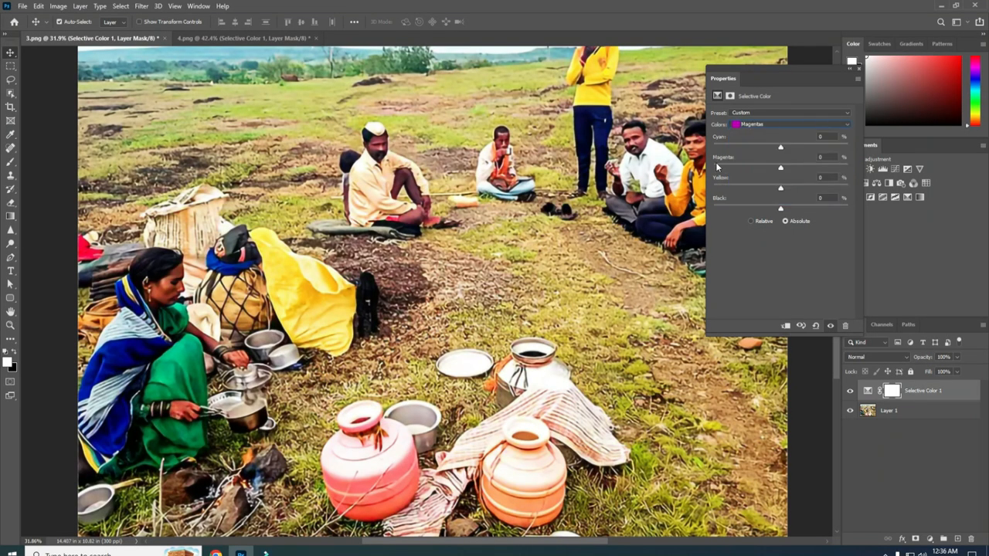
left_click_drag(781, 168, 835, 169)
left_click(754, 125)
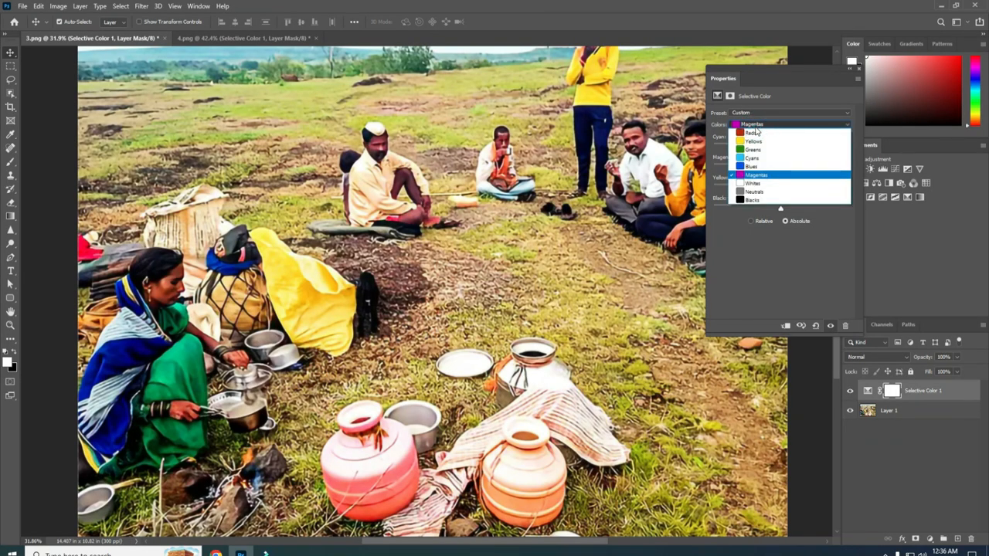
left_click(736, 222)
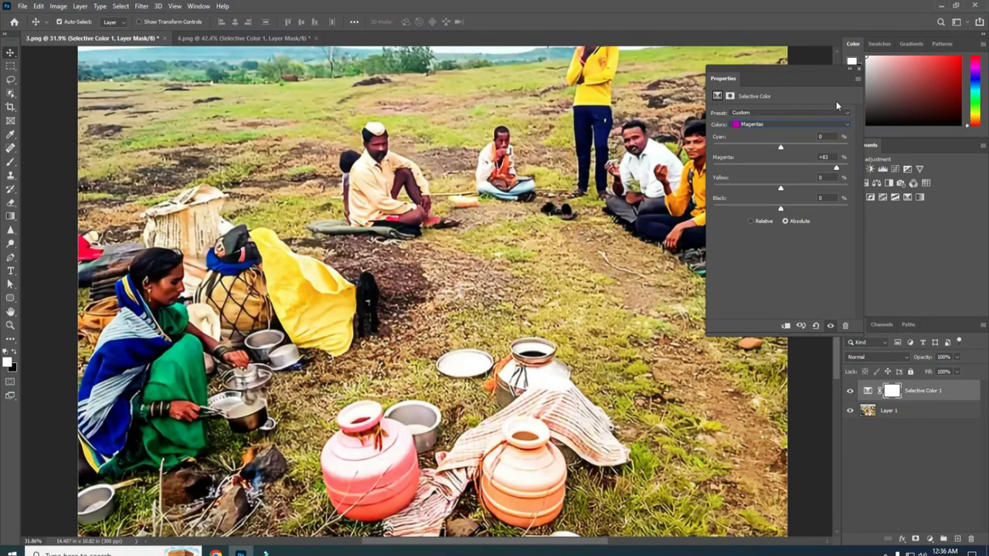
Dock the Selective Color properties beside Adjustments and compare the photo with and without the adjustment layer.
left_click_drag(822, 71, 919, 152)
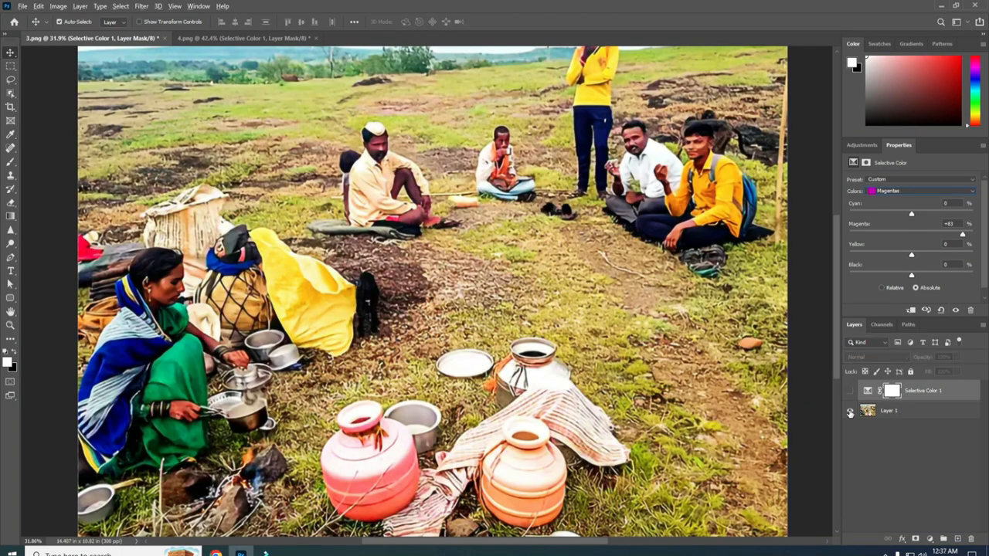
left_click(849, 412, "alt")
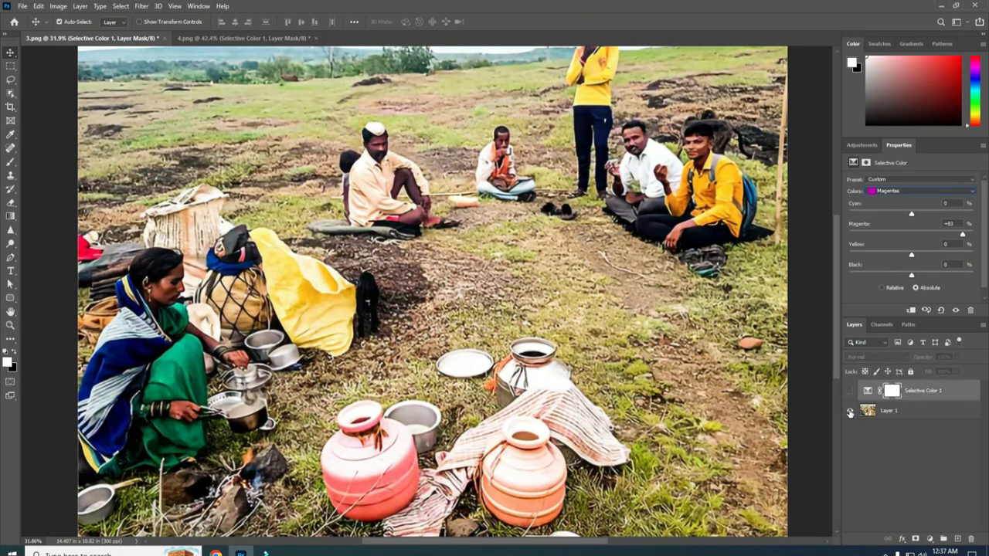
left_click(850, 412, "alt")
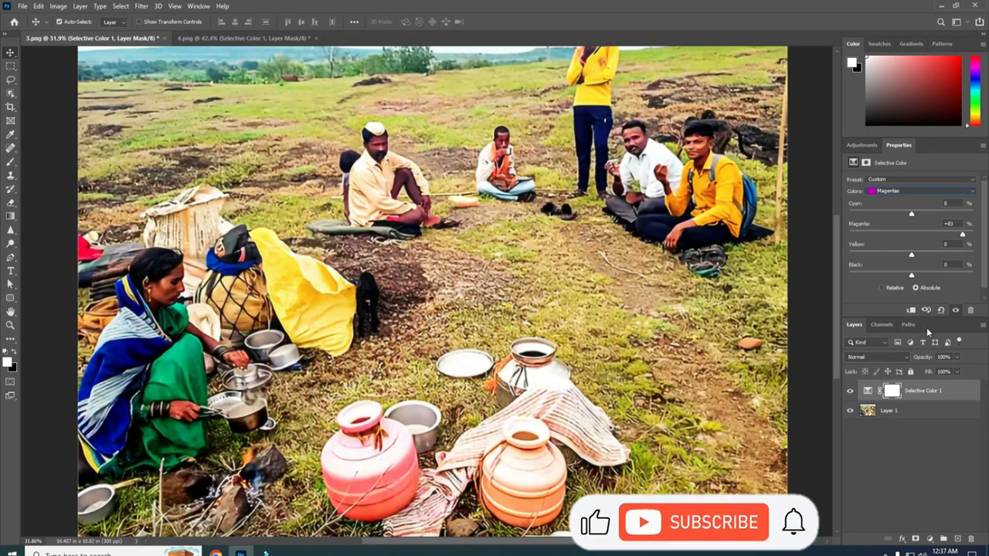
Reset the Selective Color adjustment to its defaults and set Black to -14% for the Reds and +13% for the Yellows.
left_click(940, 310)
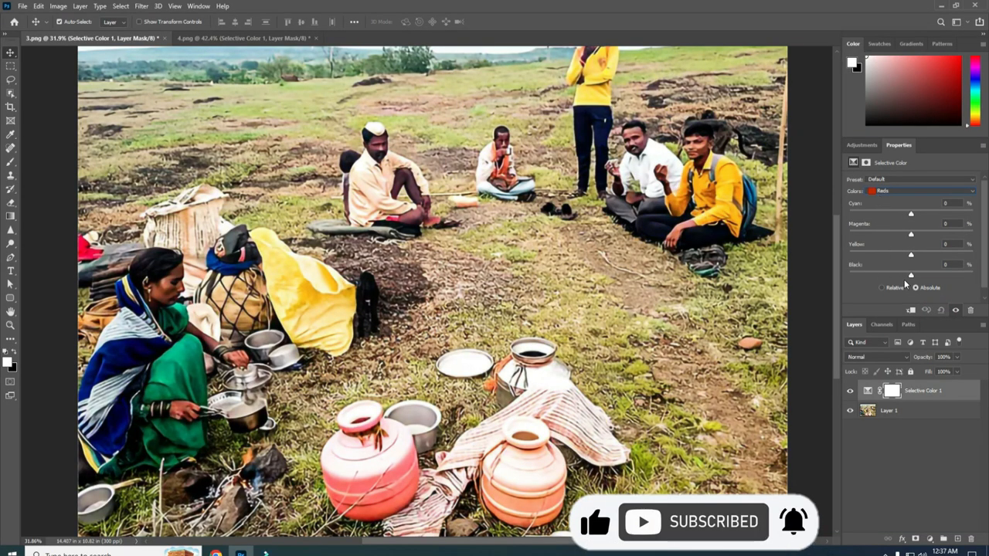
left_click_drag(910, 275, 902, 276)
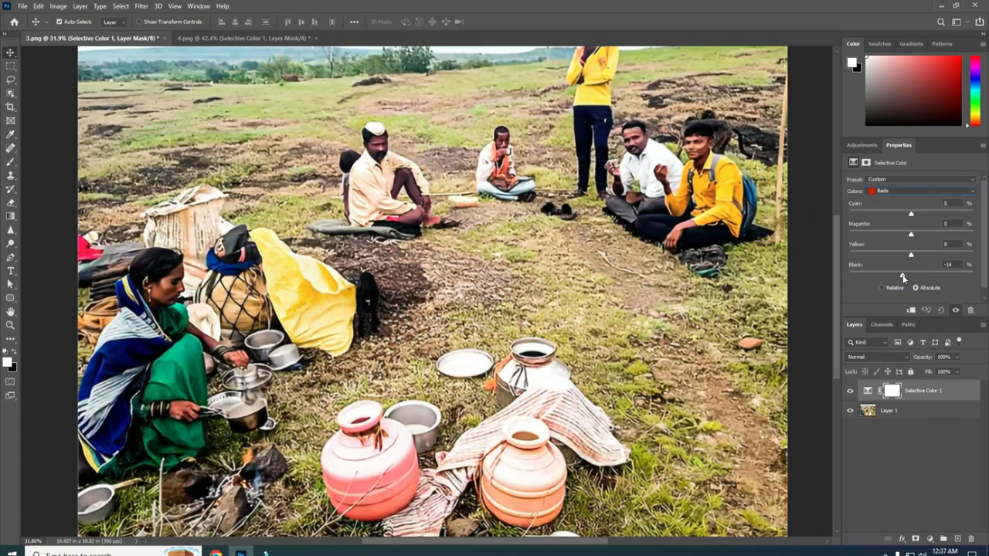
left_click(884, 192)
left_click(881, 197)
mouse_move(904, 276)
left_mouse_down()
mouse_move(936, 277)
mouse_move(918, 276)
left_mouse_up()
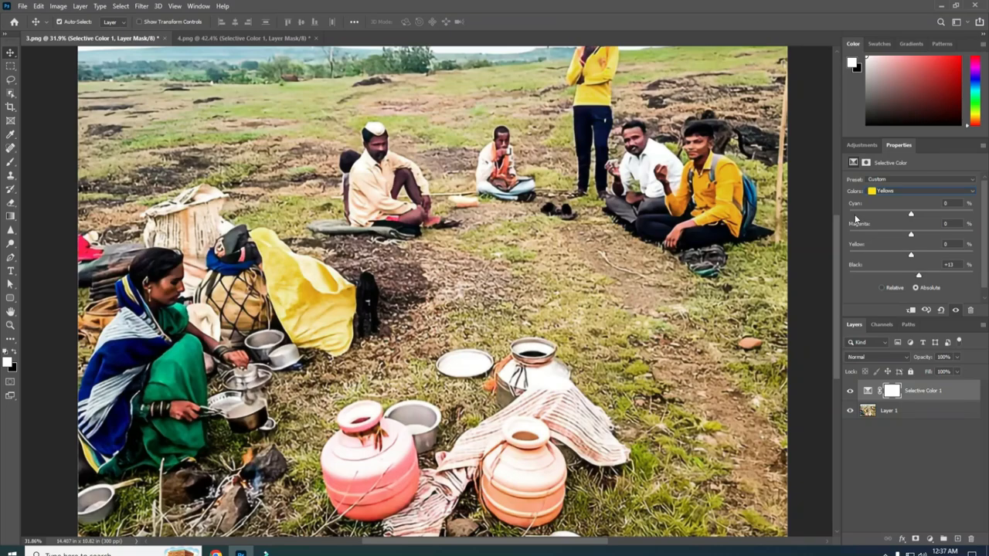